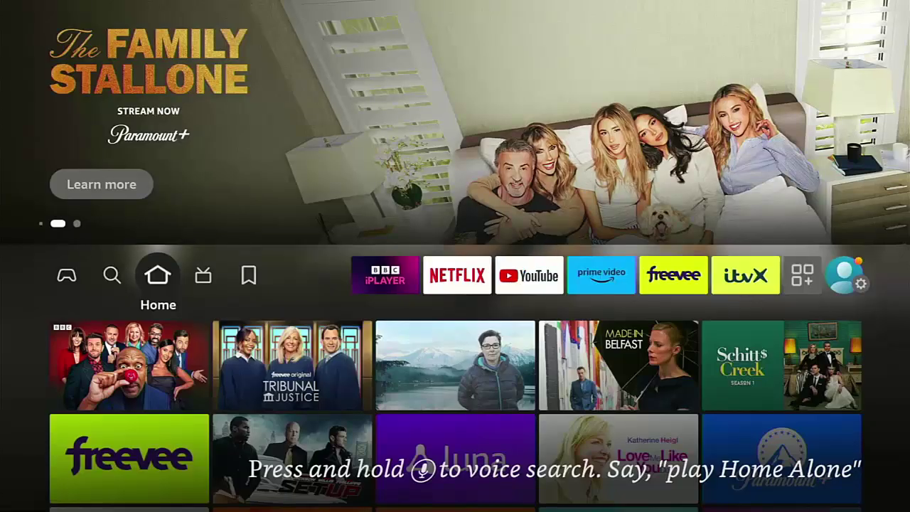
# Step: Open Your Apps & Channels from the Home row and highlight the Downloader app
pyautogui.press('Right')
pyautogui.press('Right')
pyautogui.press('Right')
pyautogui.press('Right')
pyautogui.press('Right')
pyautogui.press('Right')
pyautogui.press('Right')
pyautogui.press('Right')
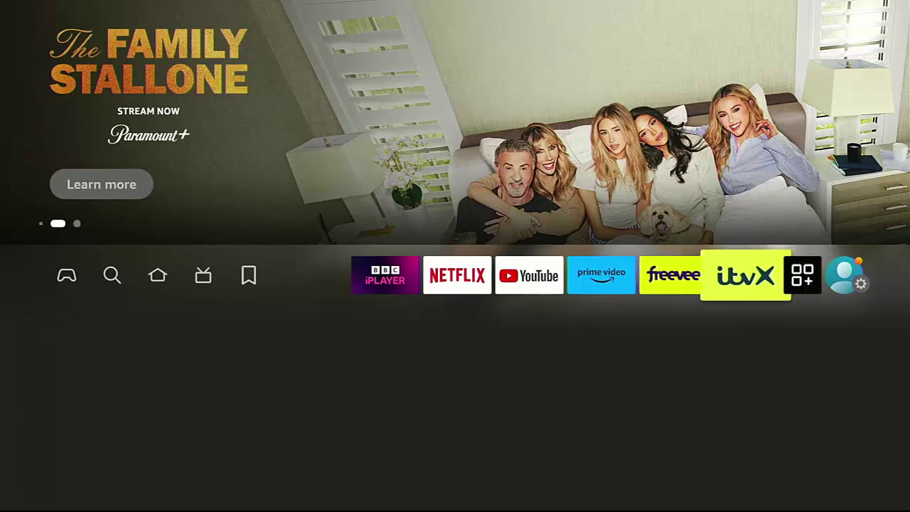
pyautogui.press('Right')
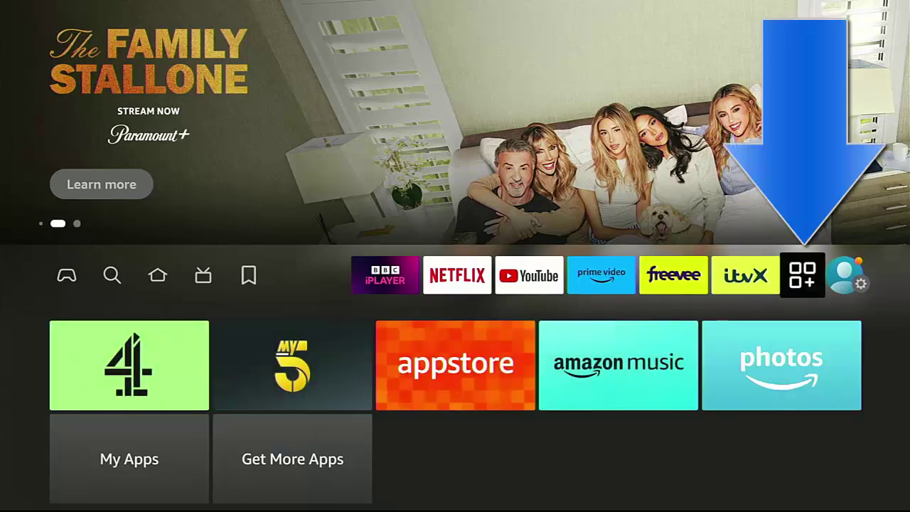
pyautogui.press('Return')
pyautogui.press('Return')
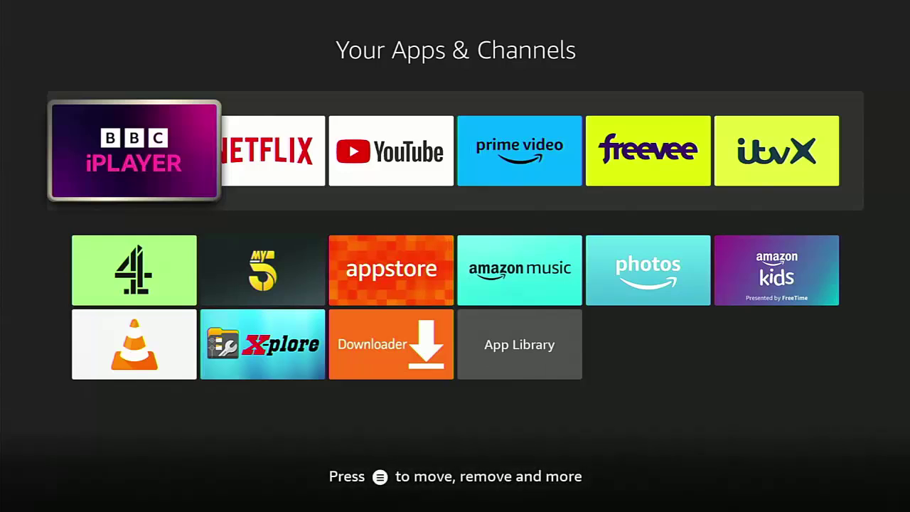
pyautogui.press('Down')
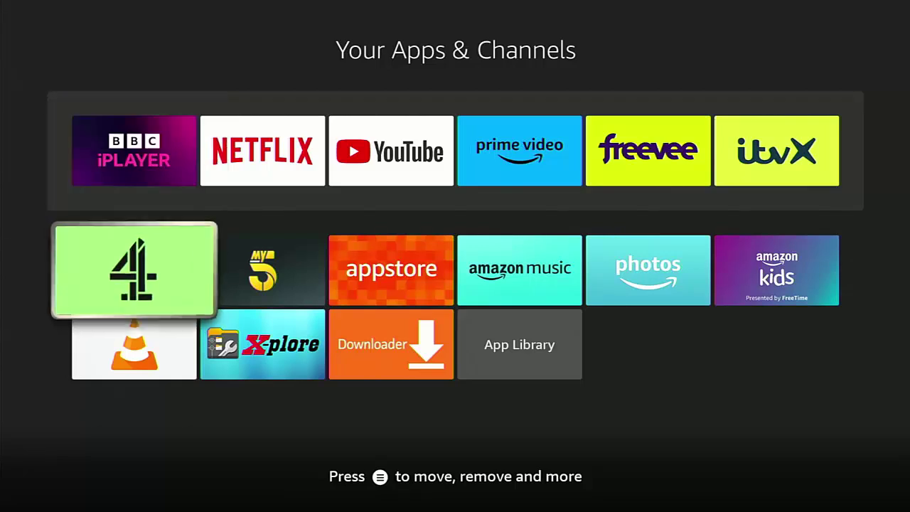
pyautogui.press('Down')
pyautogui.press('Right')
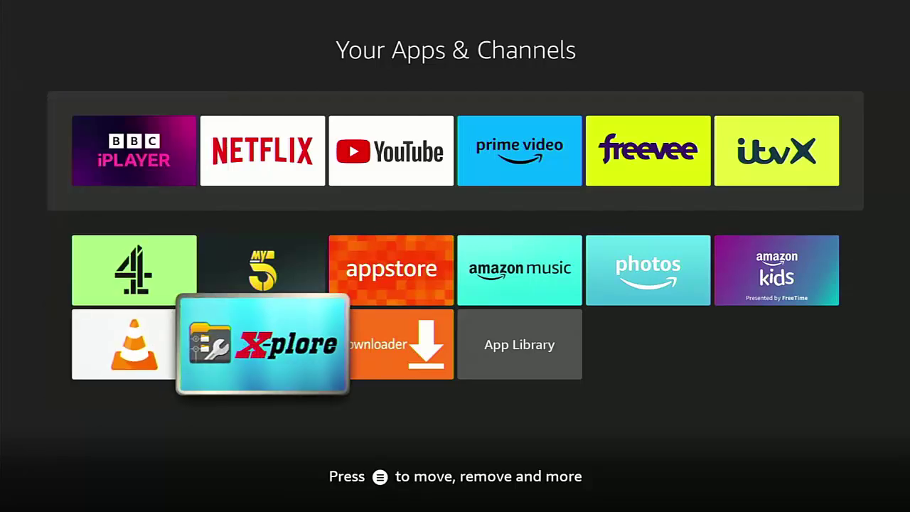
pyautogui.press('Right')
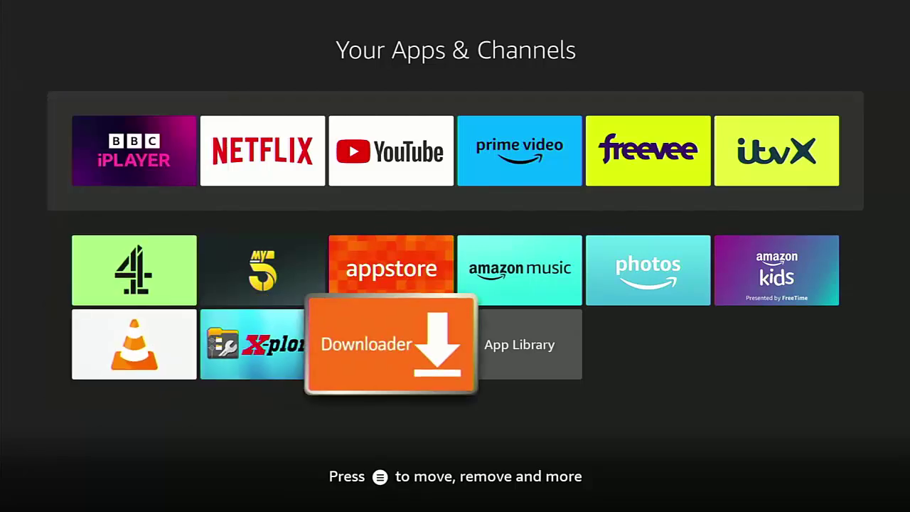
pyautogui.press('Return')
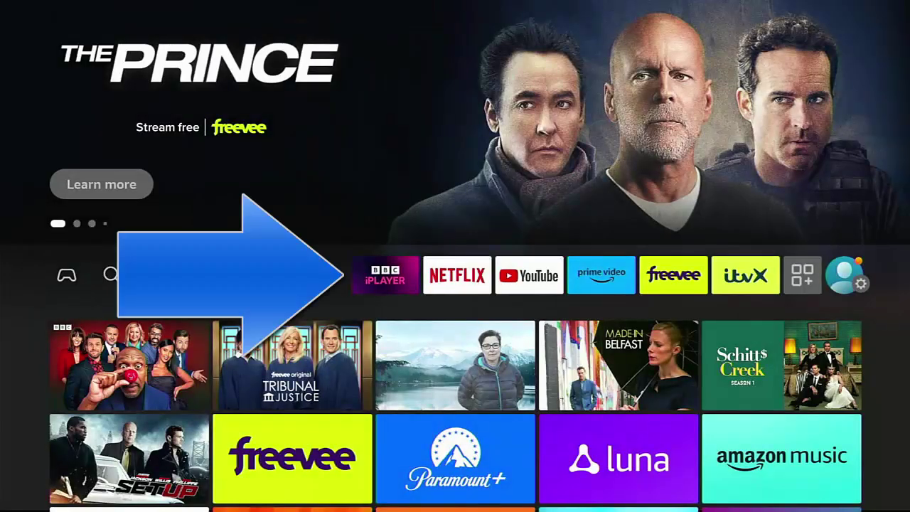
pyautogui.press('Right')
pyautogui.press('Right')
pyautogui.press('Right')
pyautogui.press('Right')
pyautogui.press('Right')
pyautogui.press('Right')
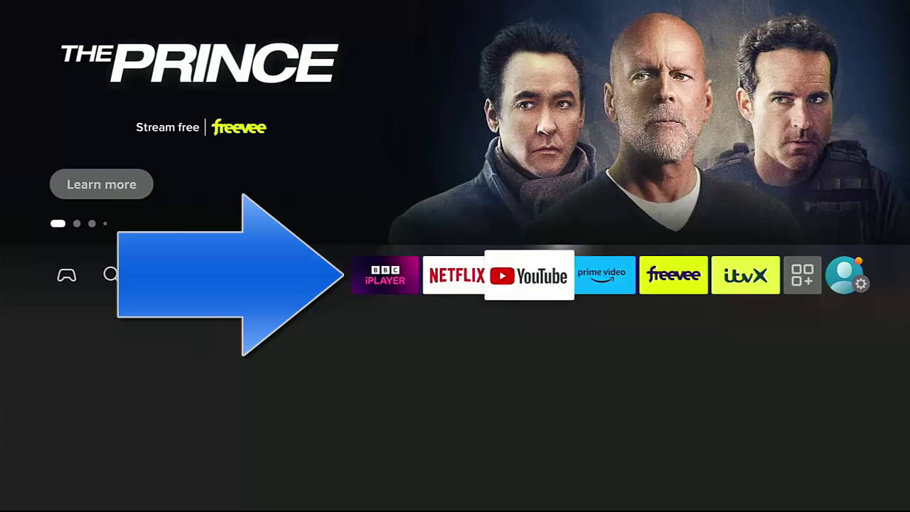
pyautogui.press('Return')
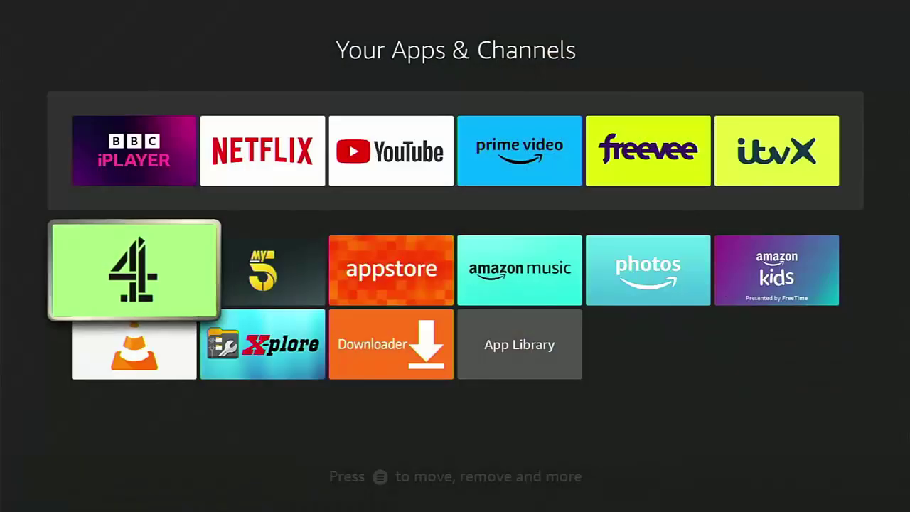
pyautogui.press('Right')
pyautogui.press('Right')
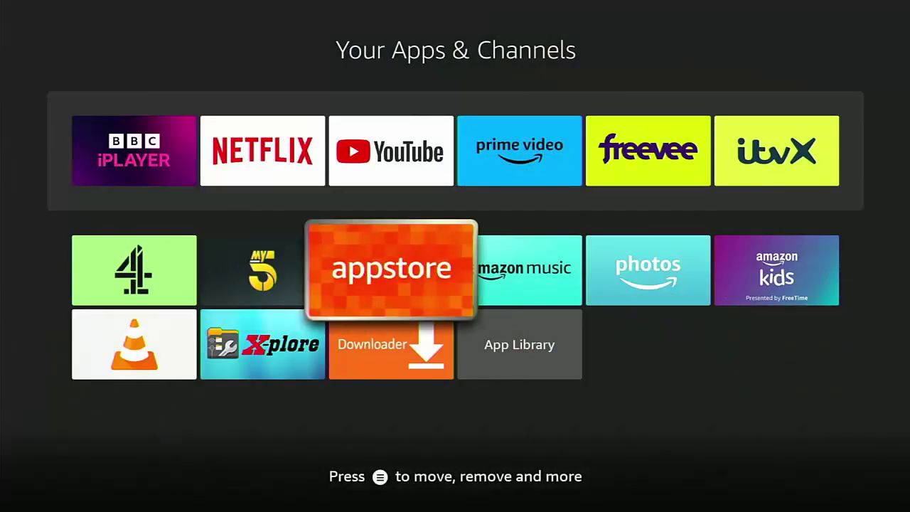
pyautogui.press('Down')
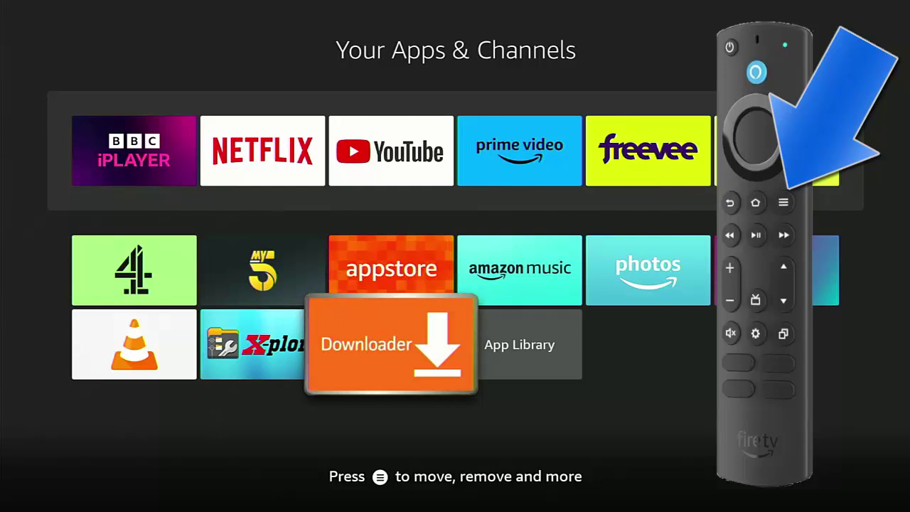
# Step: Move Downloader into first place in the favourites row, ahead of BBC iPlayer
pyautogui.press('Menu')
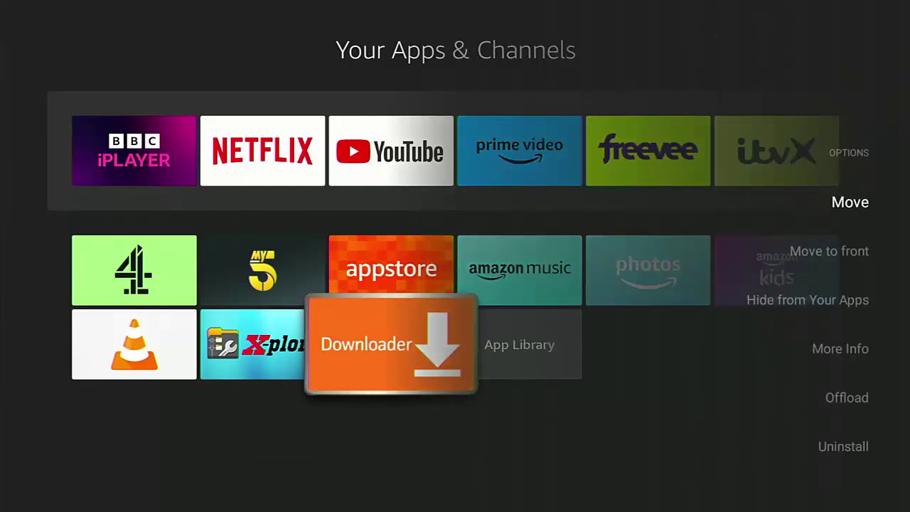
pyautogui.press('Return')
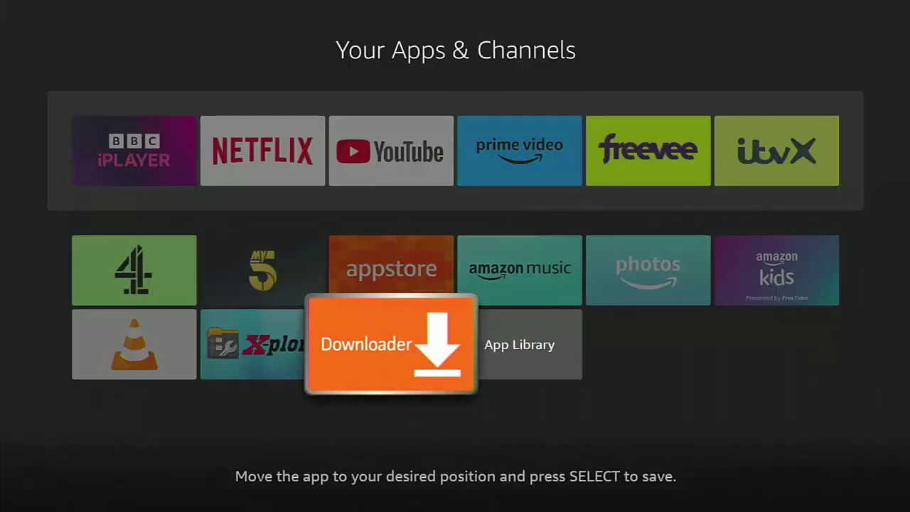
pyautogui.press('Up')
pyautogui.press('Up')
pyautogui.press('Left')
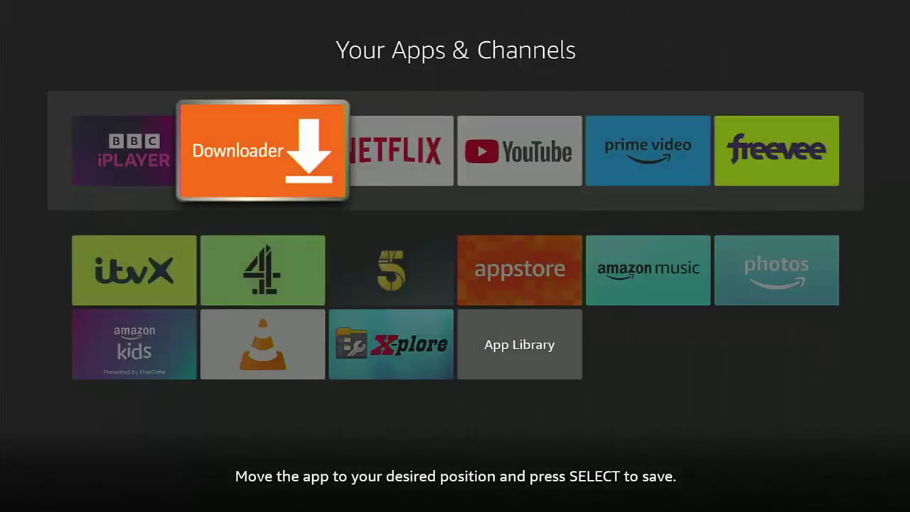
pyautogui.press('Right')
pyautogui.press('Right')
pyautogui.press('Left')
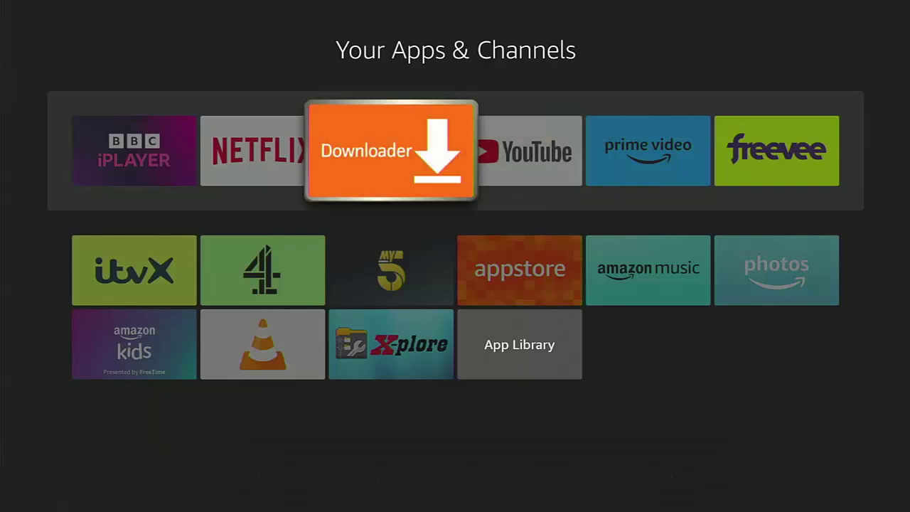
pyautogui.press('Left')
pyautogui.press('Left')
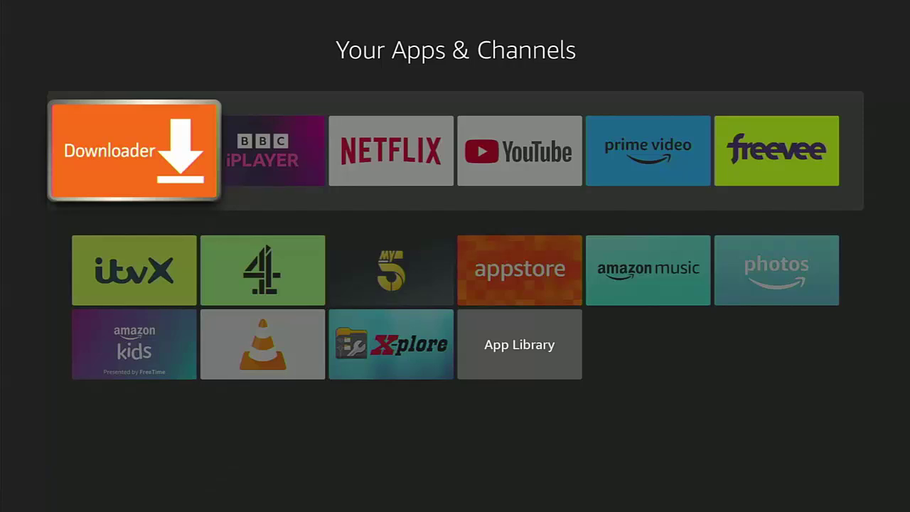
pyautogui.press('Return')
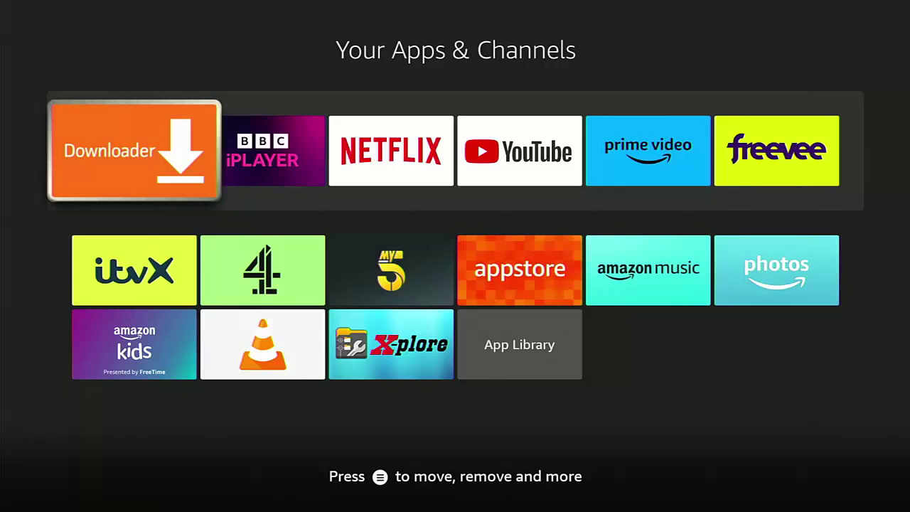
# Step: Return to the Home screen and reopen the Your Apps & Channels grid
pyautogui.press('Escape')
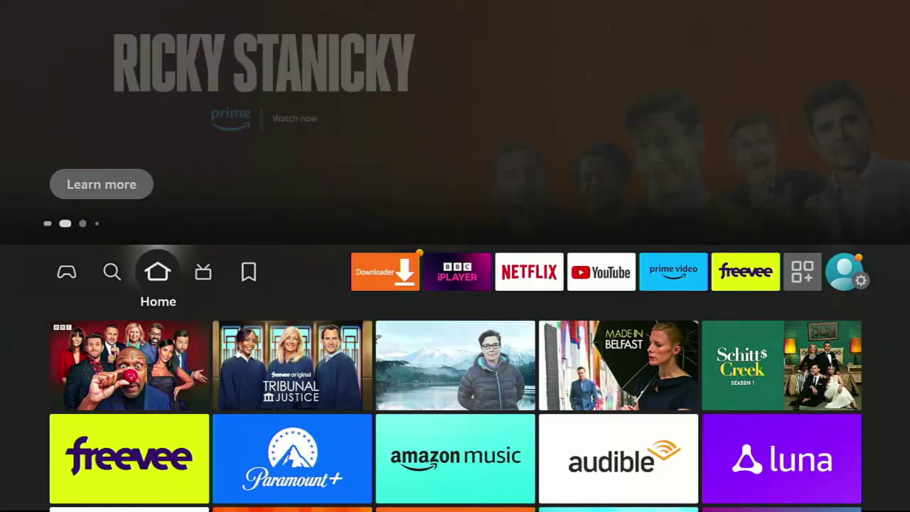
pyautogui.press('Right')
pyautogui.press('Right')
pyautogui.press('Right')
pyautogui.press('Right')
pyautogui.press('Right')
pyautogui.press('Right')
pyautogui.press('Right')
pyautogui.press('Right')
pyautogui.press('Right')
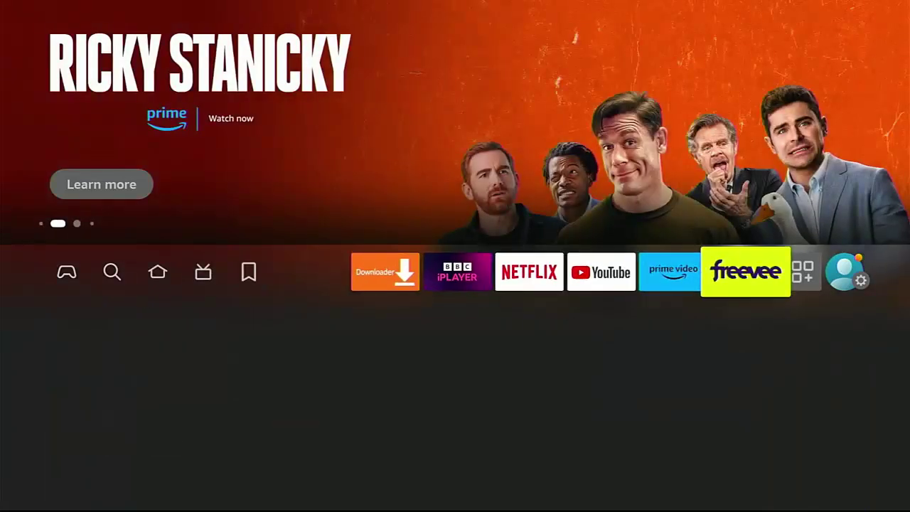
pyautogui.press('Return')
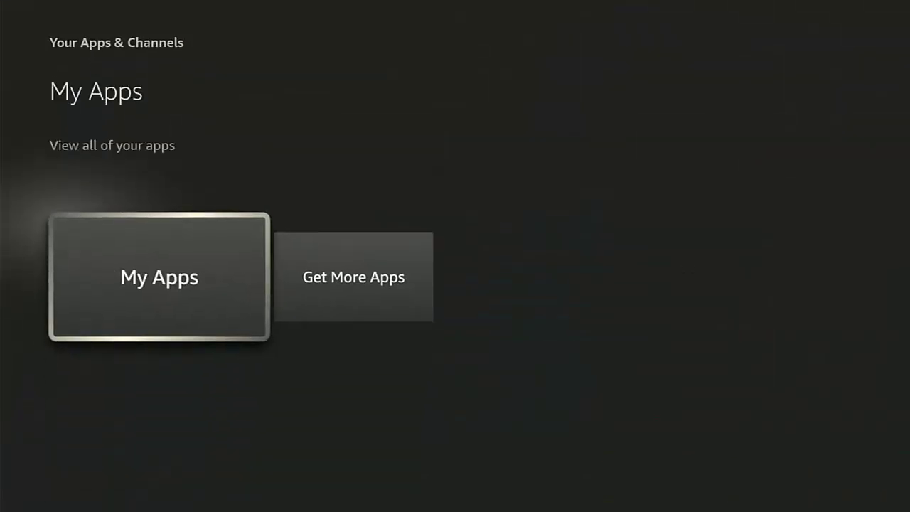
pyautogui.press('Return')
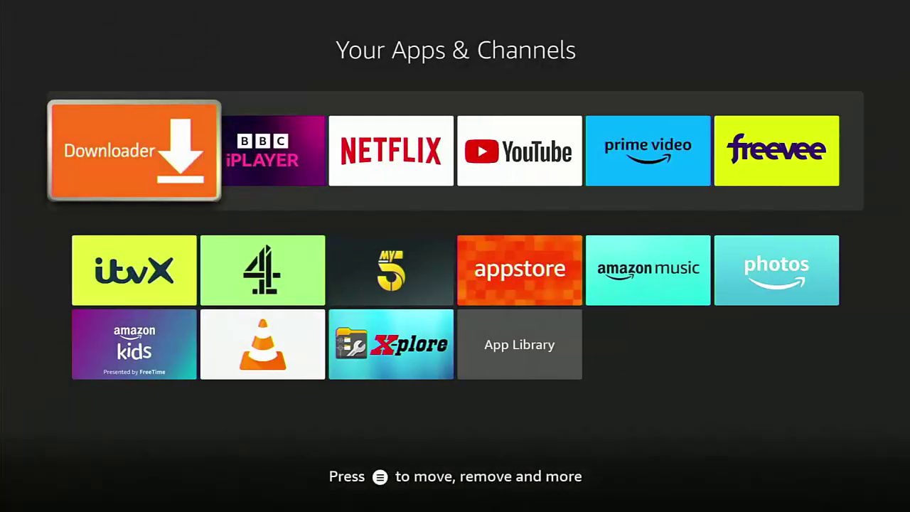
# Step: Move Downloader to fourth place in the favourites row, between YouTube and Prime Video
pyautogui.press('Menu')
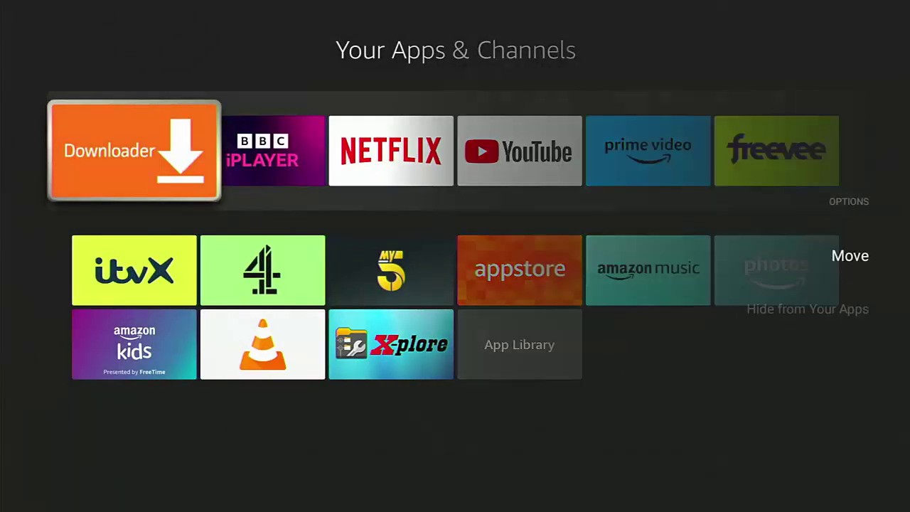
pyautogui.press('Return')
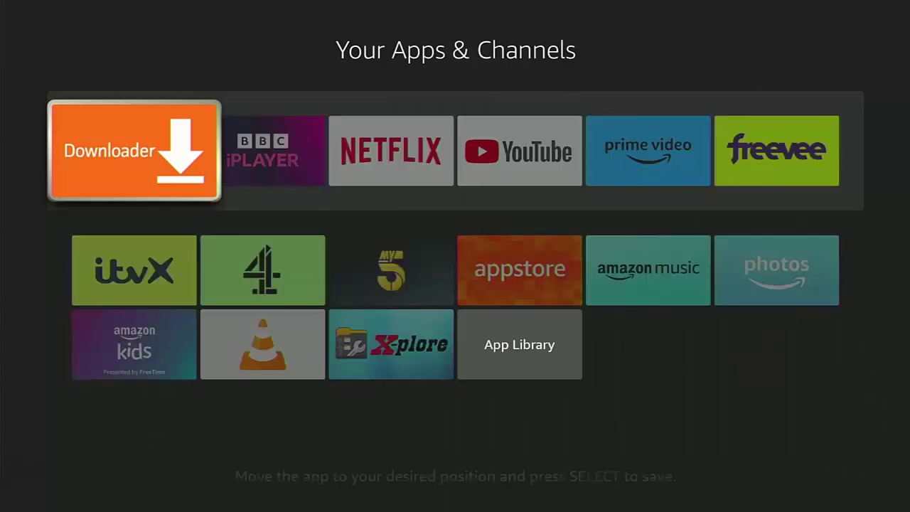
pyautogui.press('Right')
pyautogui.press('Right')
pyautogui.press('Right')
pyautogui.press('Left')
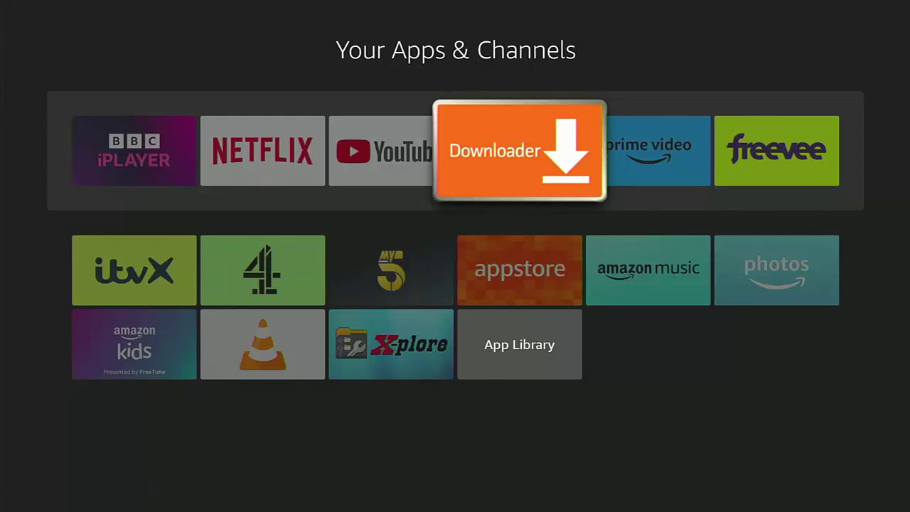
pyautogui.press('Return')
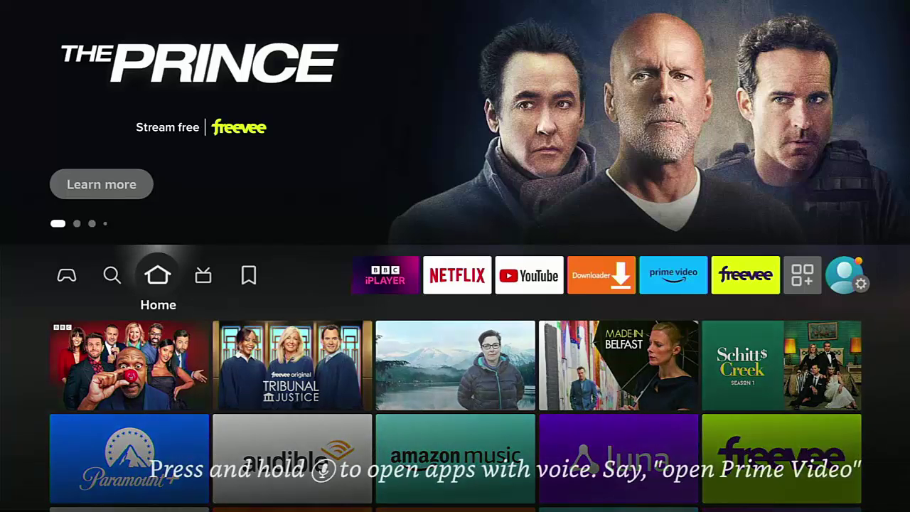
# Step: Open Your Apps & Channels and highlight Freevee in the favourites row
pyautogui.press('Right')
pyautogui.press('Right')
pyautogui.press('Right')
pyautogui.press('Right')
pyautogui.press('Right')
pyautogui.press('Right')
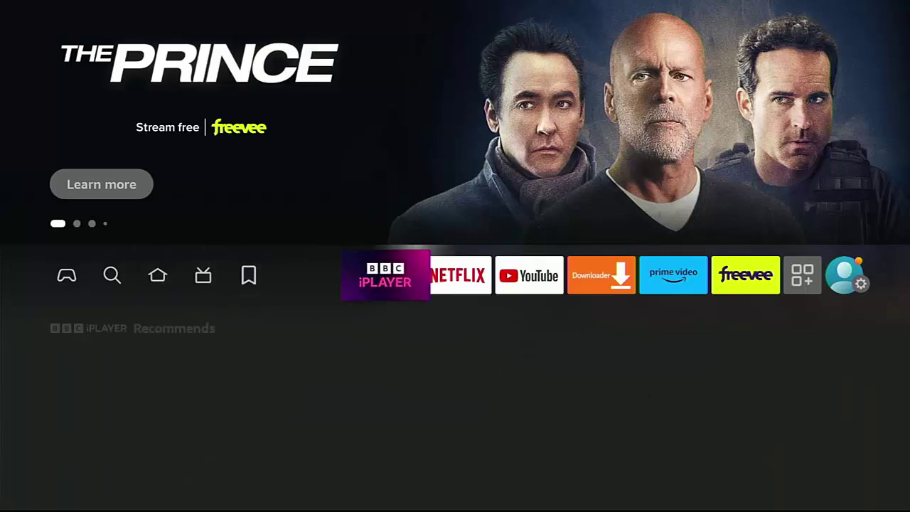
pyautogui.press('Right')
pyautogui.press('Right')
pyautogui.press('Right')
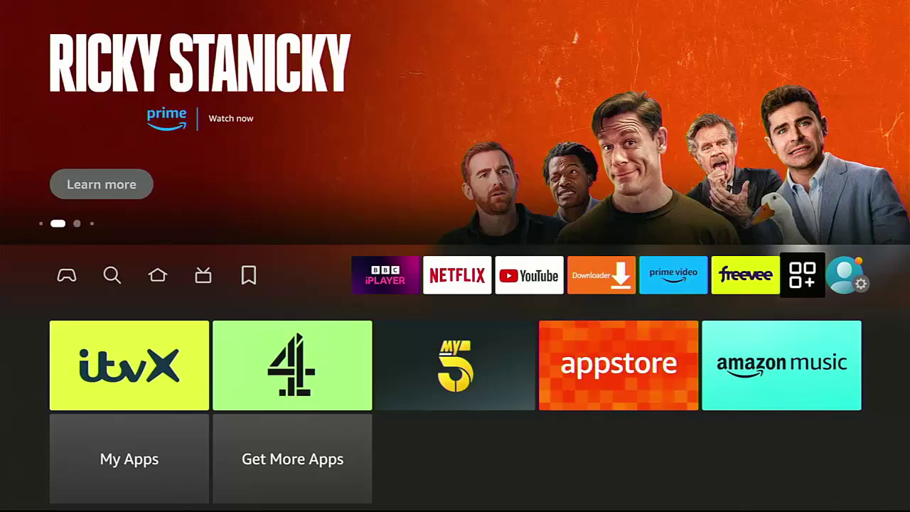
pyautogui.press('Return')
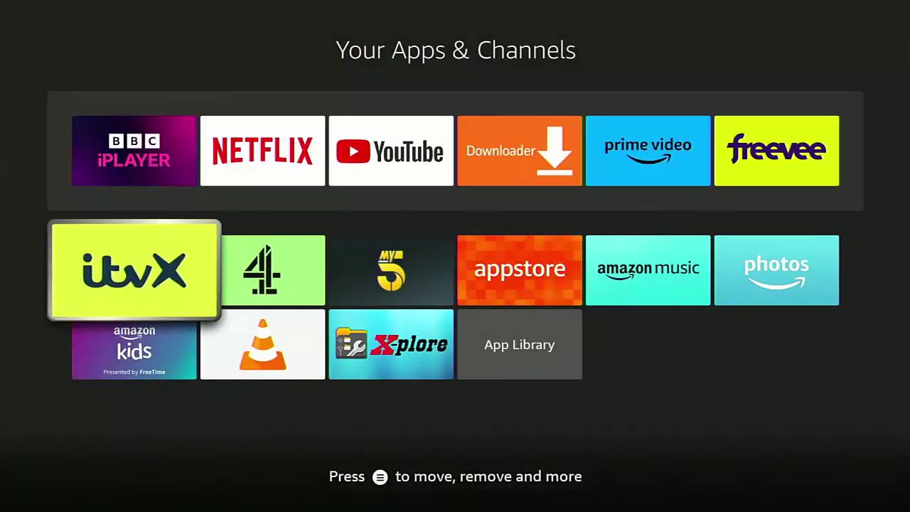
pyautogui.press('Right')
pyautogui.press('Up')
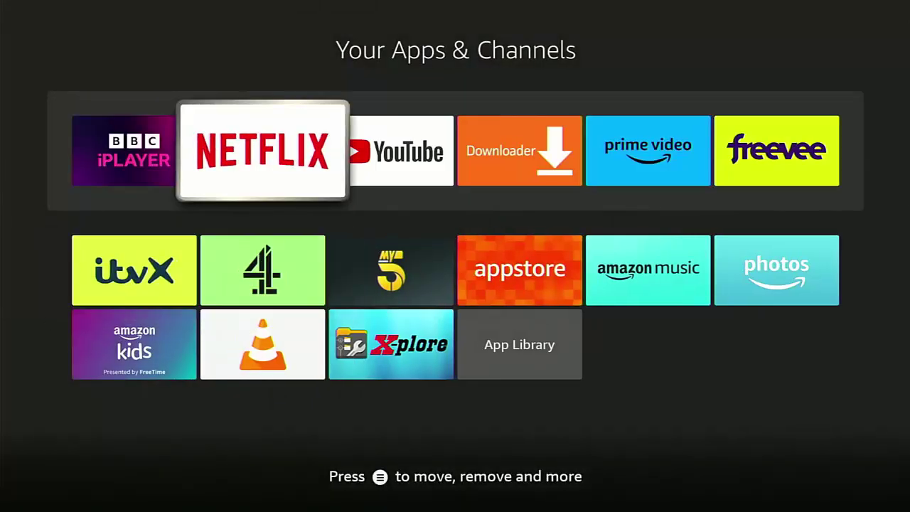
pyautogui.press('Right')
pyautogui.press('Right')
pyautogui.press('Right')
pyautogui.press('Right')
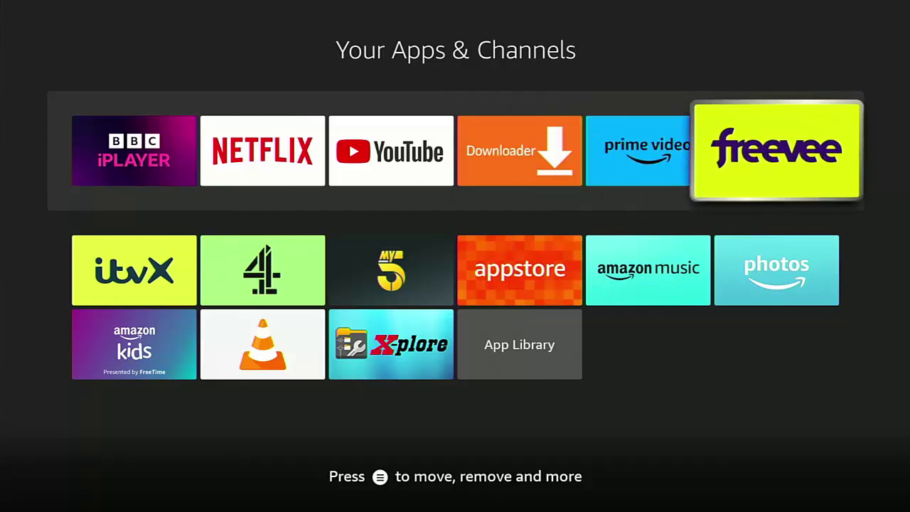
# Step: Move Freevee out of the favourites row into the lower app grid after X-plore
pyautogui.press('Menu')
pyautogui.press('Return')
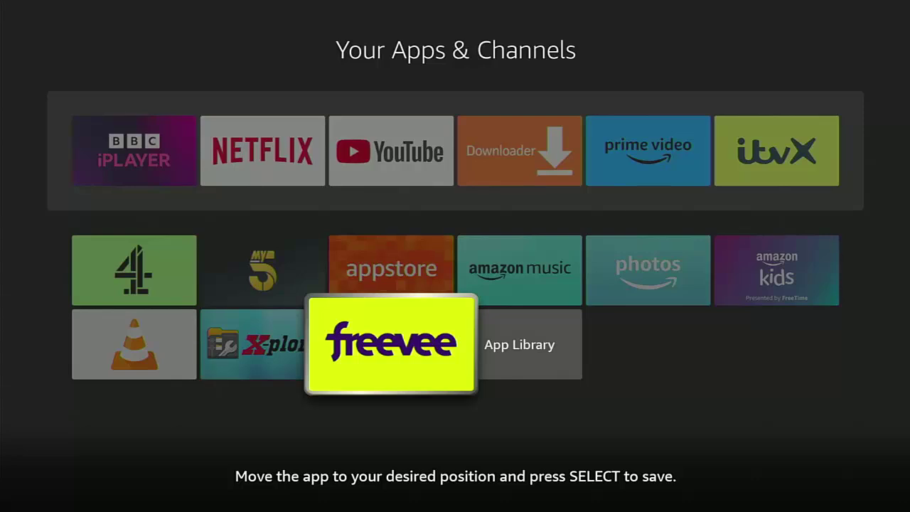
pyautogui.press('Return')
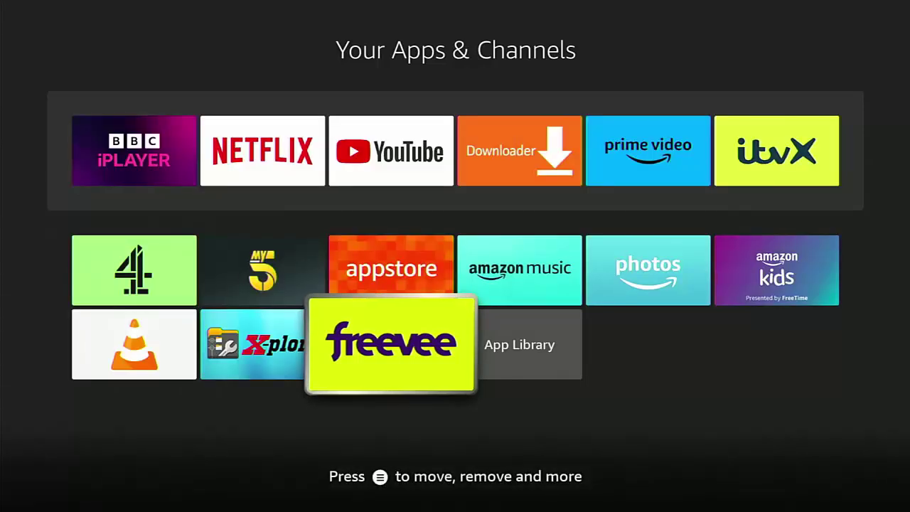
pyautogui.press('Left')
pyautogui.press('Up')
pyautogui.press('Left')
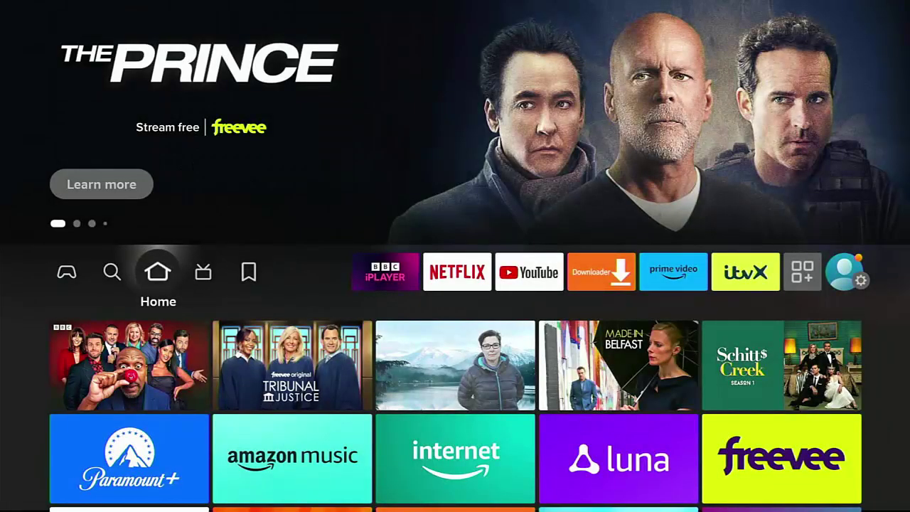
# Step: Reopen Your Apps & Channels and highlight Freevee in the lower grid
pyautogui.press('Right')
pyautogui.press('Right')
pyautogui.press('Right')
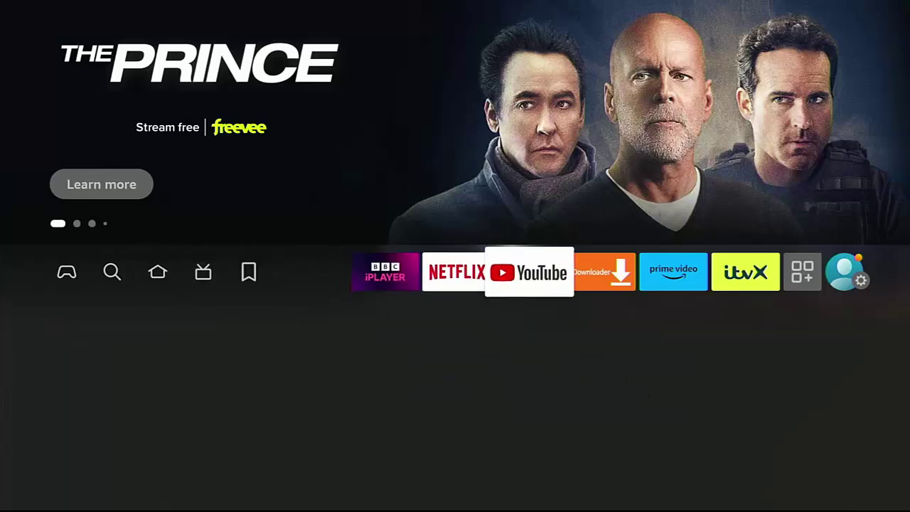
pyautogui.press('Right')
pyautogui.press('Right')
pyautogui.press('Right')
pyautogui.press('Right')
pyautogui.press('Return')
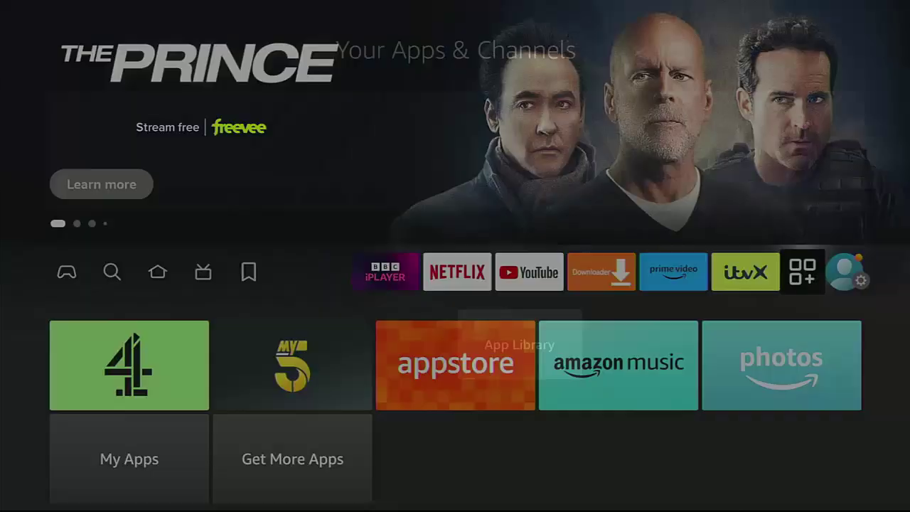
pyautogui.press('Right')
pyautogui.press('Right')
pyautogui.press('Right')
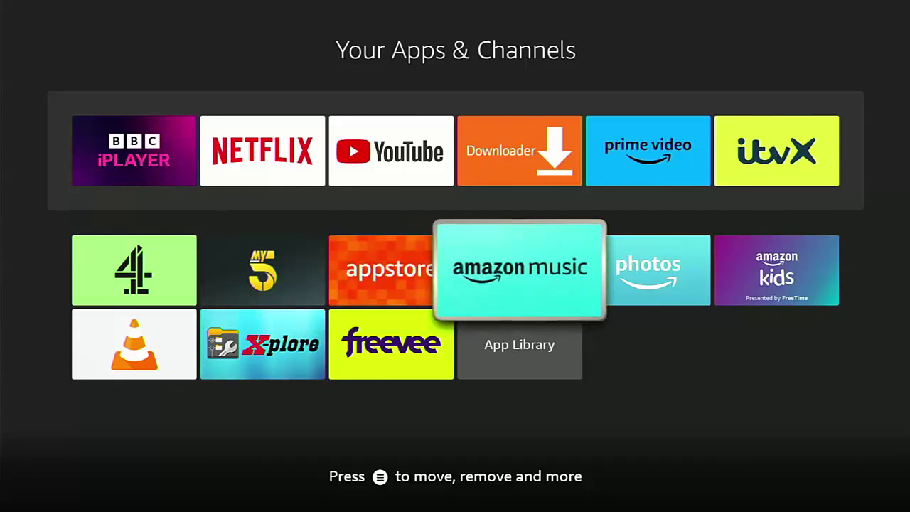
pyautogui.press('Down')
pyautogui.press('Left')
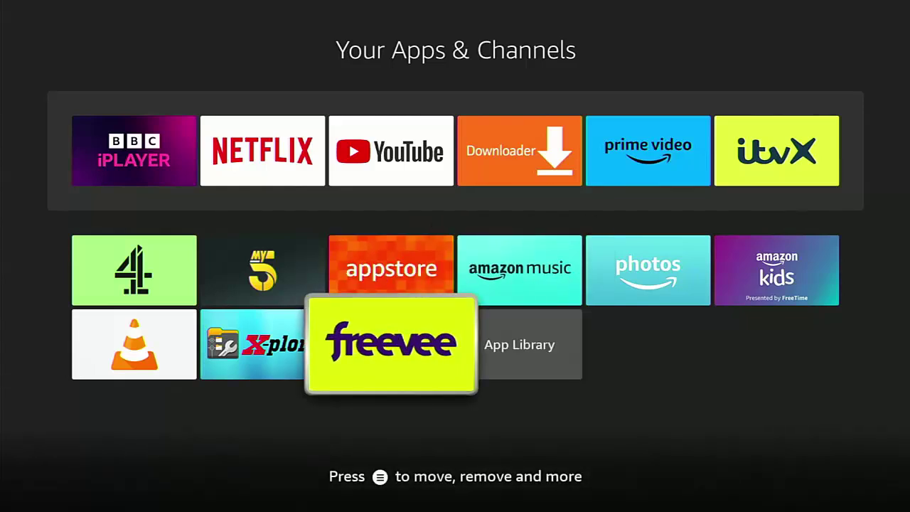
# Step: Move Freevee up to second place in the lower grid, right after Channel 4
pyautogui.press('Menu')
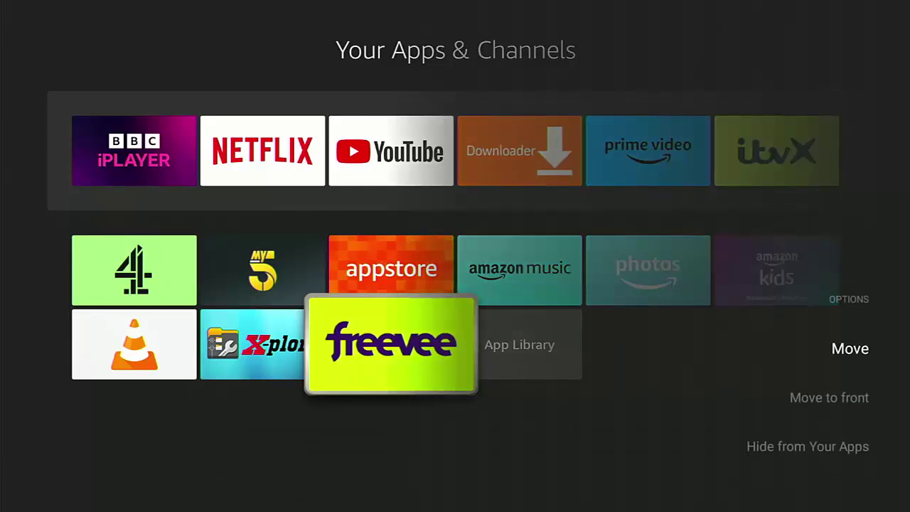
pyautogui.press('Return')
pyautogui.press('Up')
pyautogui.press('Left')
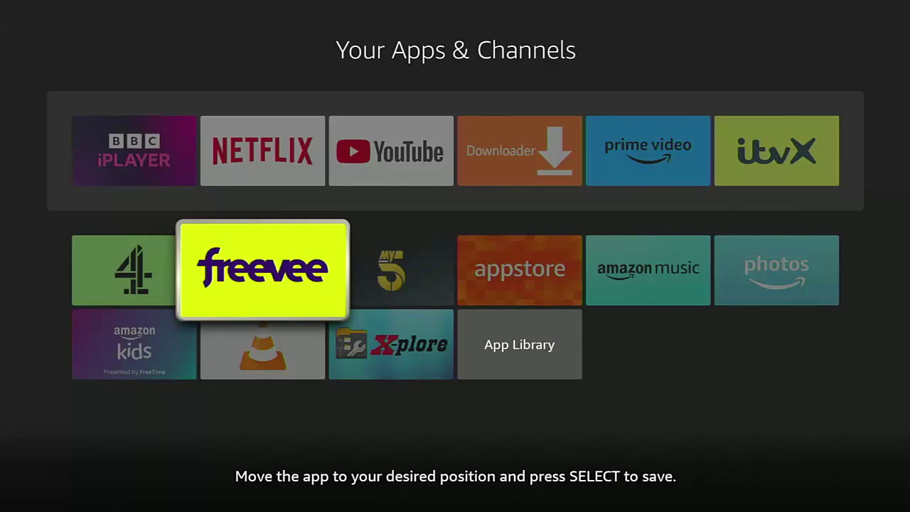
pyautogui.press('Return')
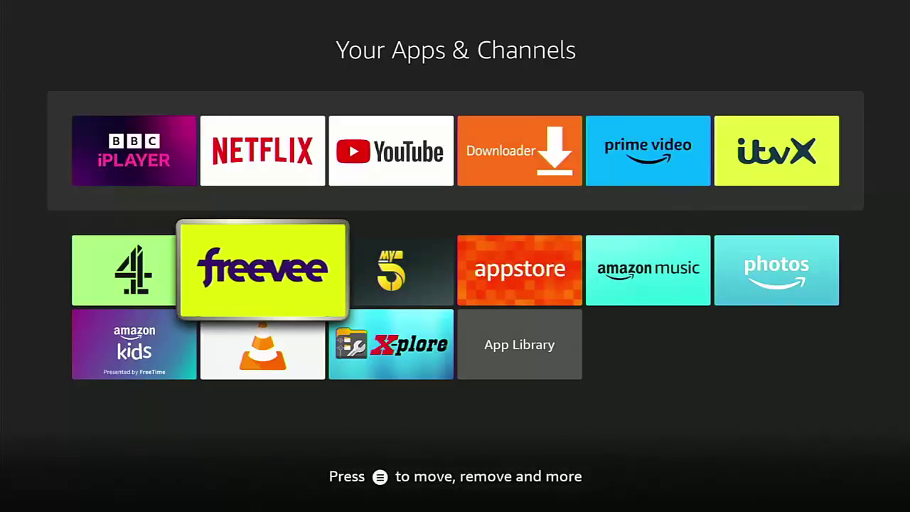
# Step: Launch the Freevee app from its new spot beside Channel 4
pyautogui.press('Return')
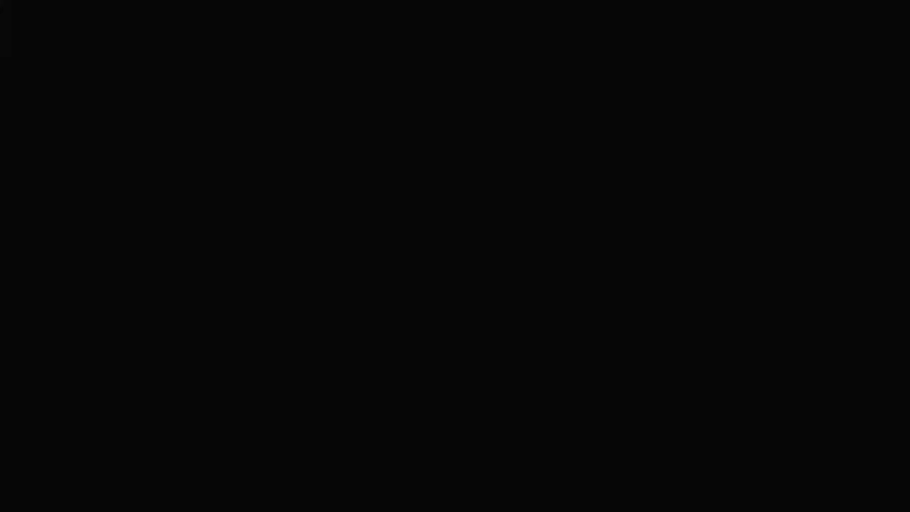